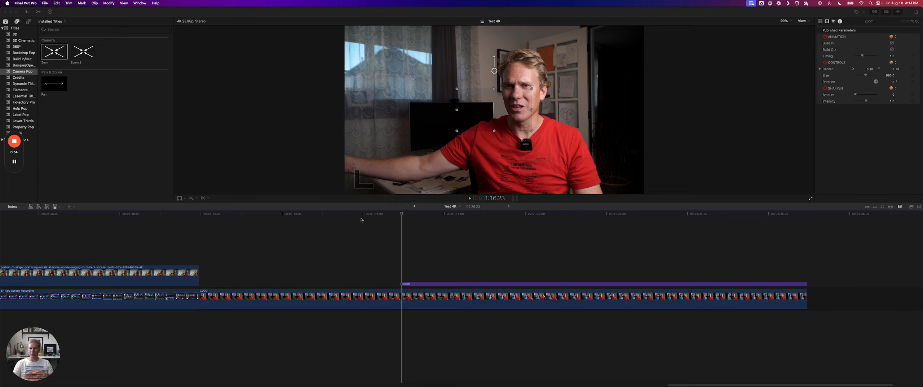
Switch to Chrome and review the planned effects and titles in the Camera Pop Product Specifications document, from Handheld to Movement Presets
click(356, 195)
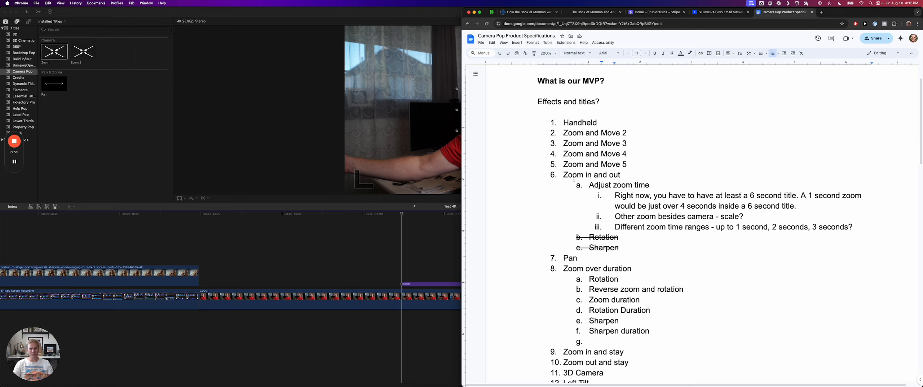
scroll(567, 128, down, 1)
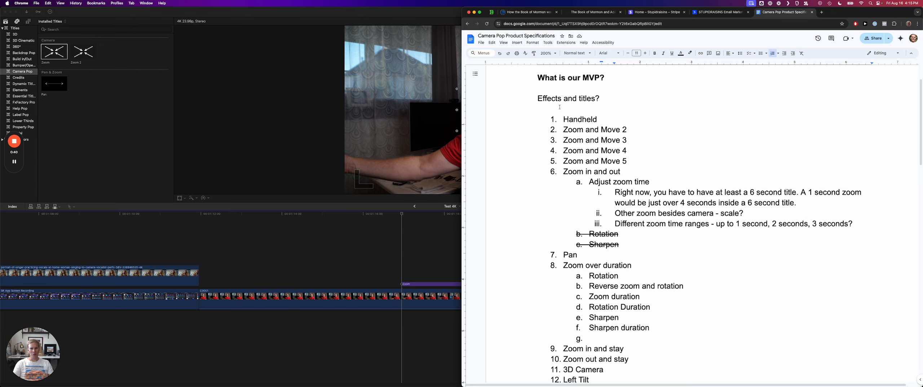
scroll(561, 121, down, 3)
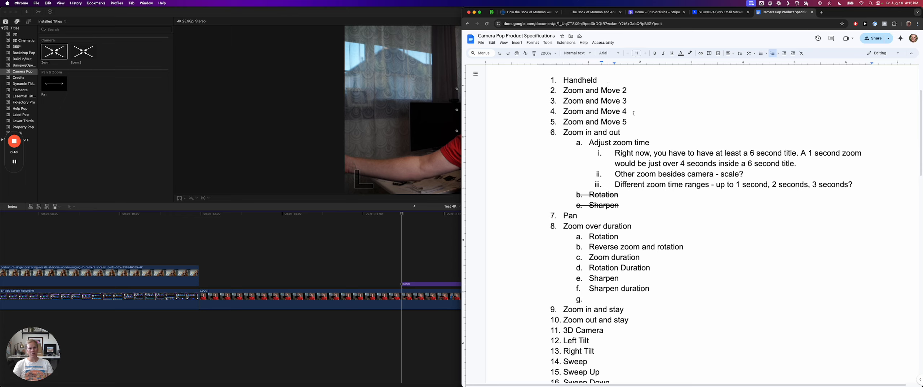
drag(629, 120, 570, 92)
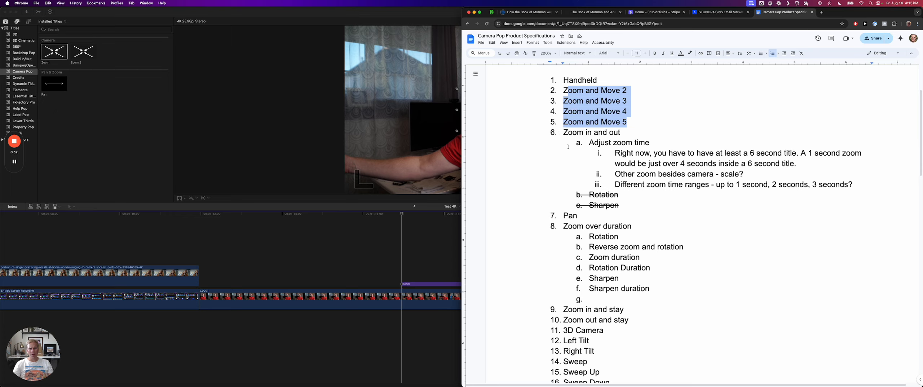
drag(562, 131, 627, 133)
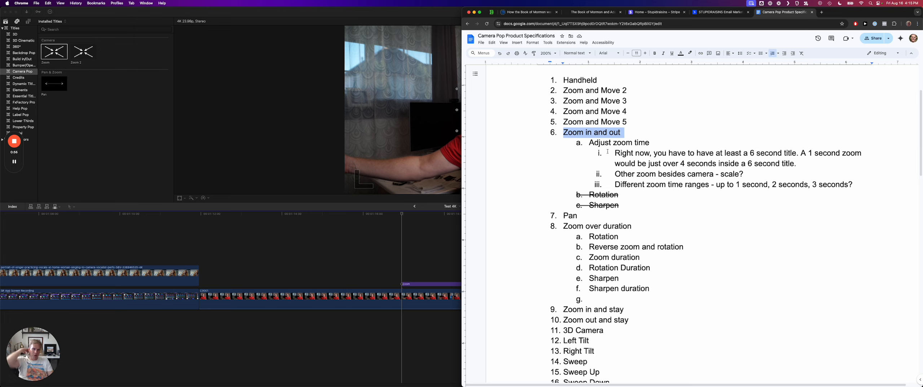
scroll(558, 133, down, 5)
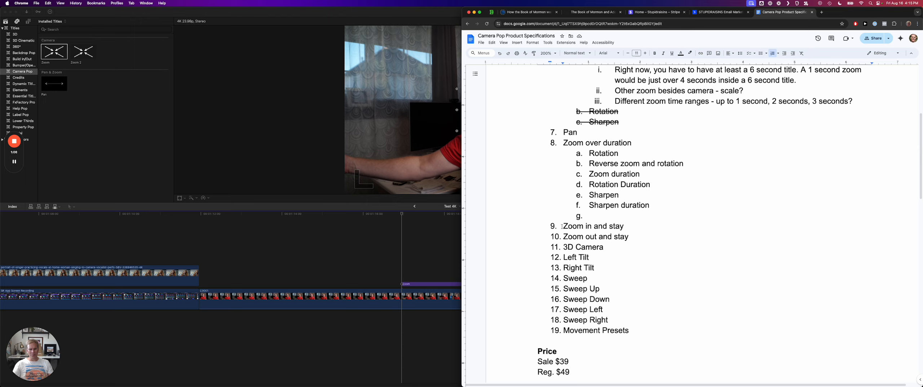
drag(562, 226, 619, 236)
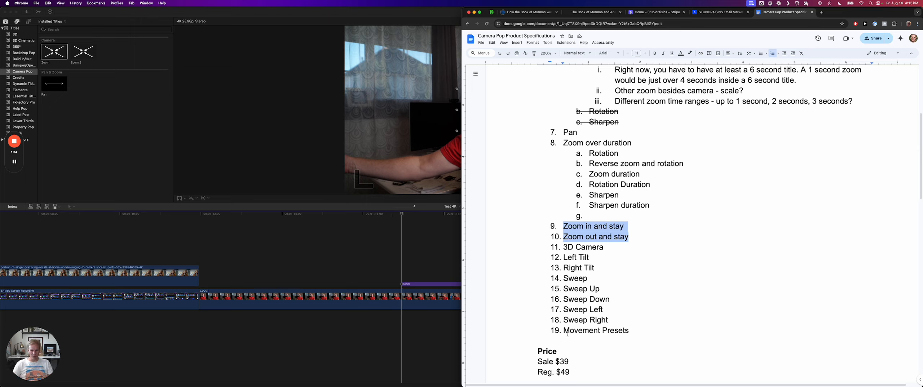
drag(564, 331, 635, 329)
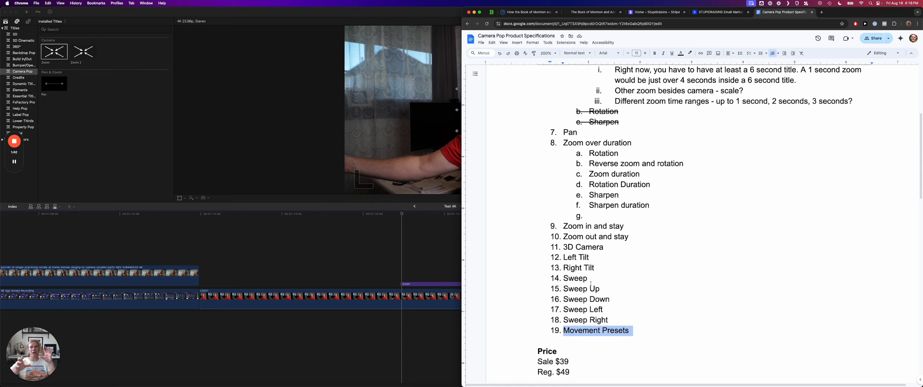
Switch to Final Cut Pro, try nudging the Zoom title's rotation control in the viewer, and undo the move
click(418, 228)
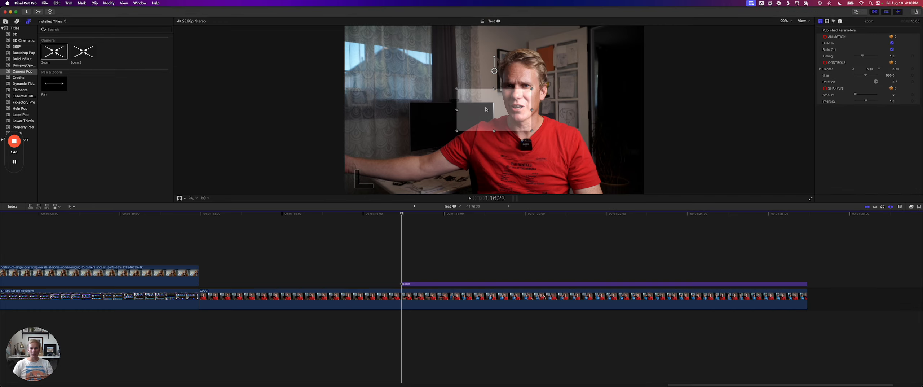
mouse_move(495, 71)
mouse_down()
mouse_move(471, 64)
mouse_move(490, 58)
mouse_move(489, 69)
mouse_up()
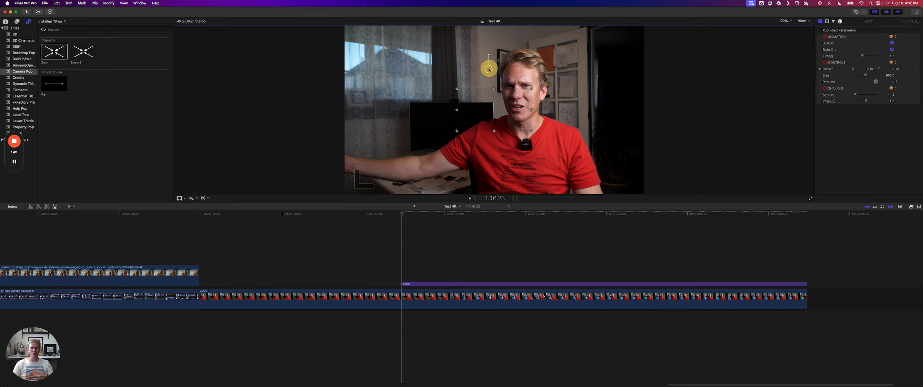
key(super+z)
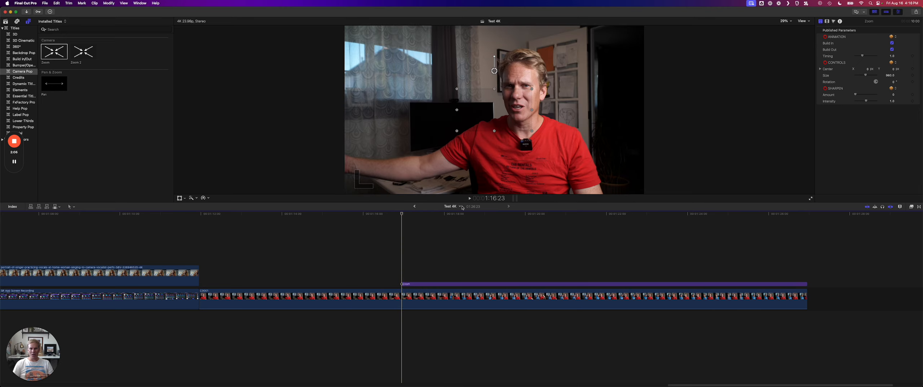
Switch to Chrome and examine the "Zoom in and out" entry and its sub-items in the specifications list
key(super+Tab)
scroll(627, 163, up, 5)
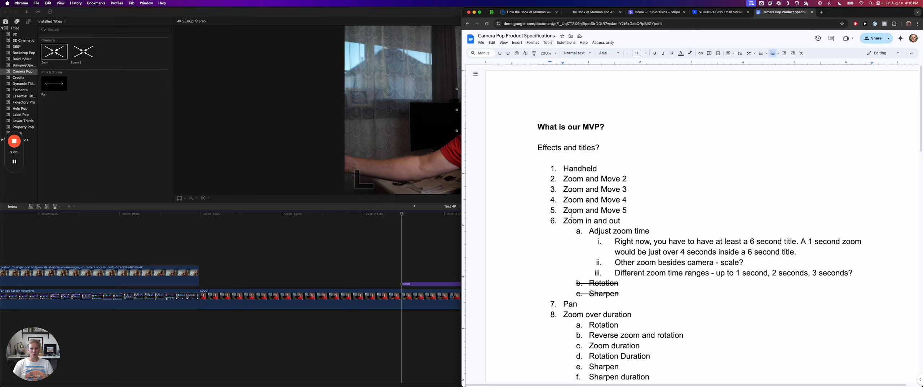
drag(563, 219, 634, 219)
scroll(634, 219, down, 3)
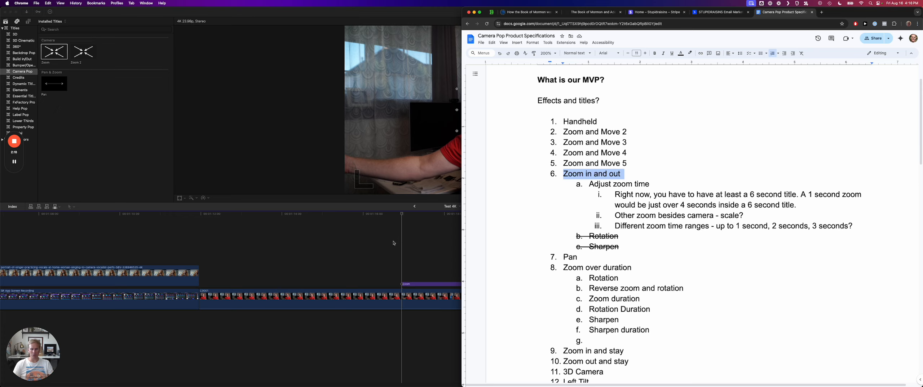
In Final Cut Pro, select the Zoom title and enlarge and reposition its zoom frame to a size of about 2400
click(434, 249)
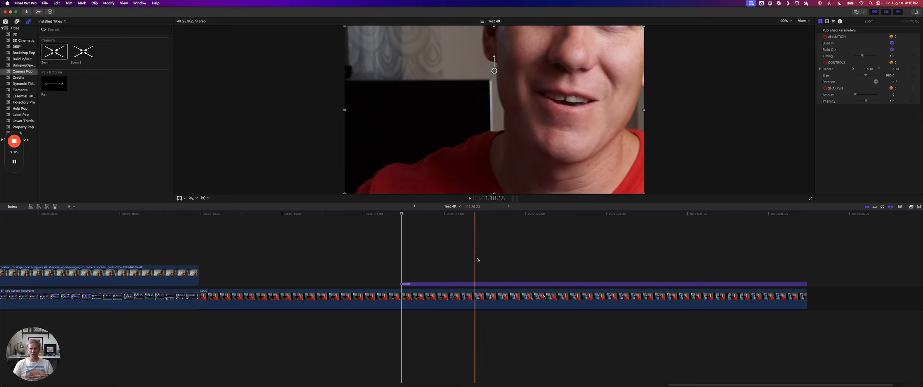
click(409, 284)
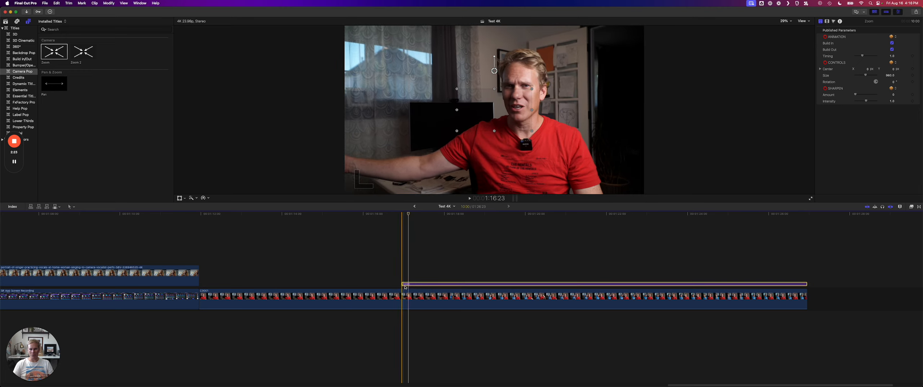
drag(477, 101, 504, 111)
drag(443, 82, 401, 50)
click(458, 92)
mouse_move(458, 92)
mouse_down()
mouse_move(432, 72)
mouse_move(450, 81)
mouse_up()
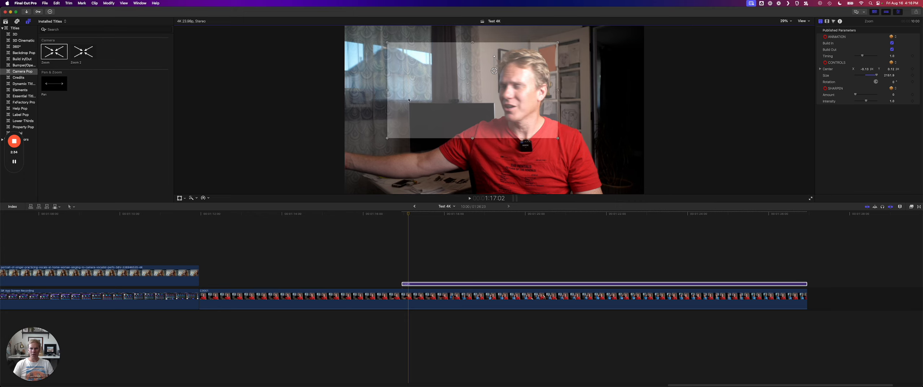
drag(388, 138, 383, 144)
drag(430, 118, 429, 121)
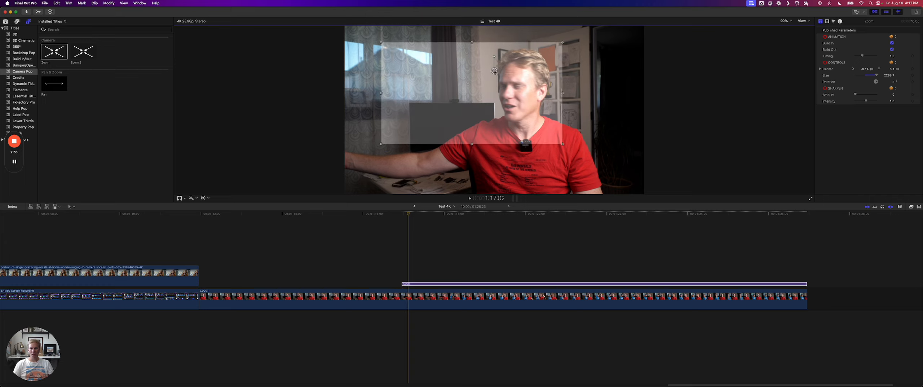
Move the Zoom title's rotation control to the dark area beside the door and adjust the rotation to about 347°, previewing the tilt
mouse_move(495, 71)
mouse_down()
mouse_move(489, 87)
mouse_move(531, 68)
mouse_move(602, 87)
mouse_move(613, 83)
mouse_move(620, 51)
mouse_move(635, 54)
mouse_up()
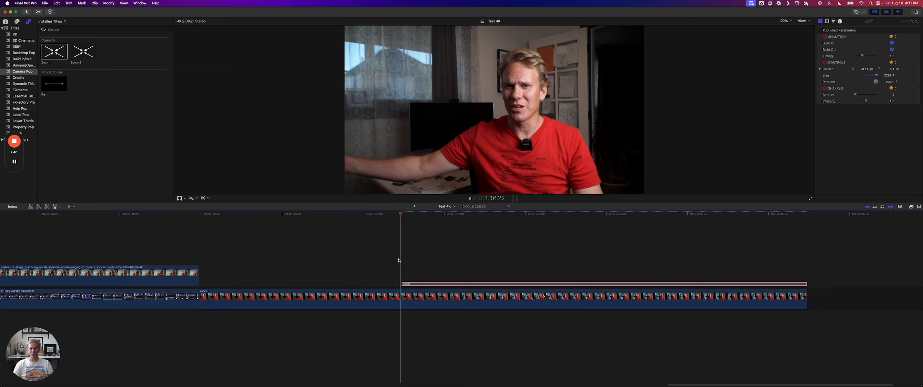
key(space)
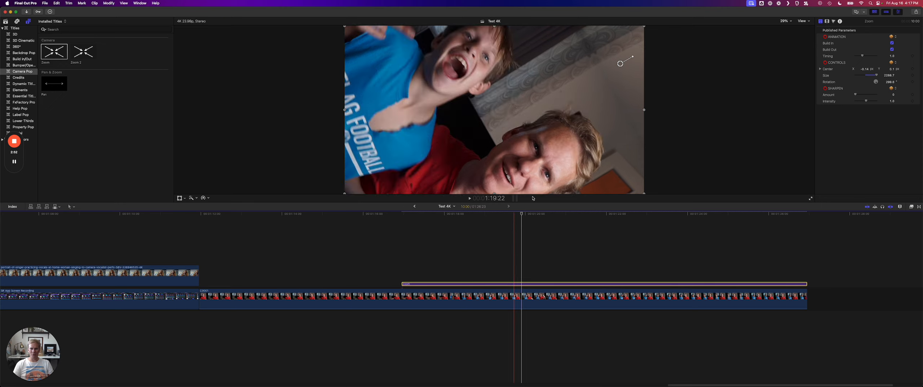
key(space)
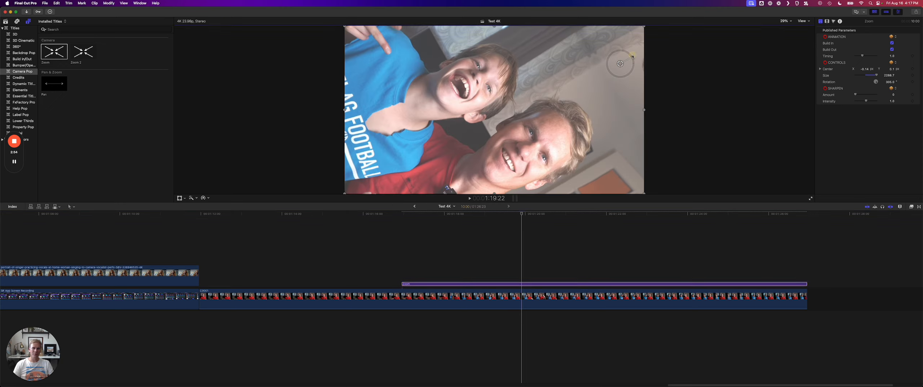
drag(633, 57, 624, 49)
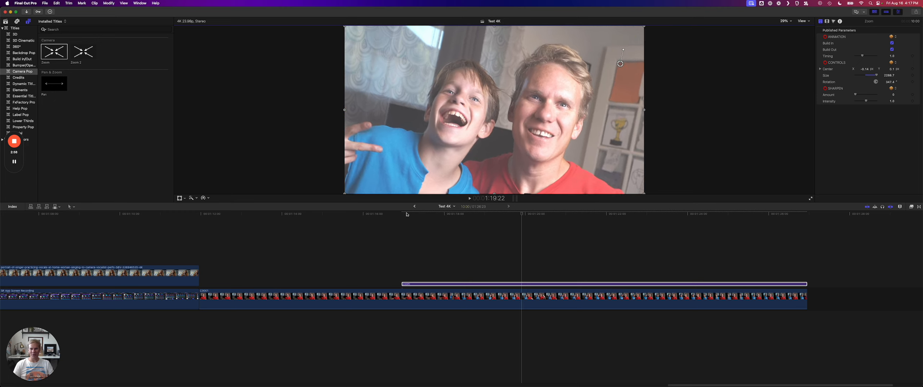
Play back the Zoom title from just before its start to check the zoom and rotation
click(389, 249)
key(space)
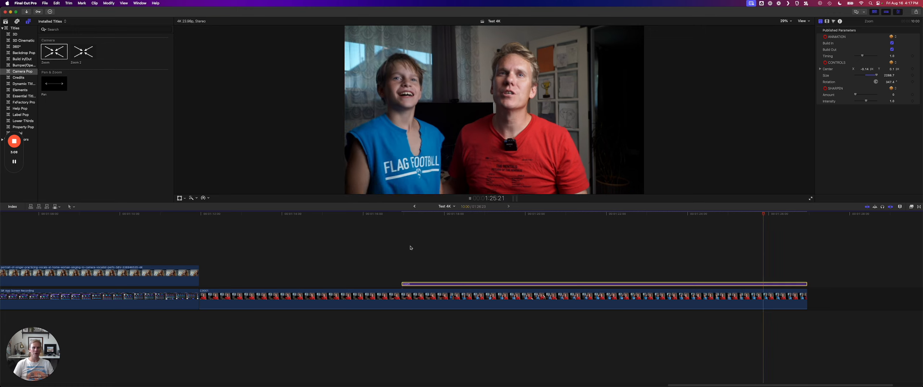
key(space)
Set the Zoom title's animation Timing to 3.0 and play back the zoom in and zoom out
click(455, 263)
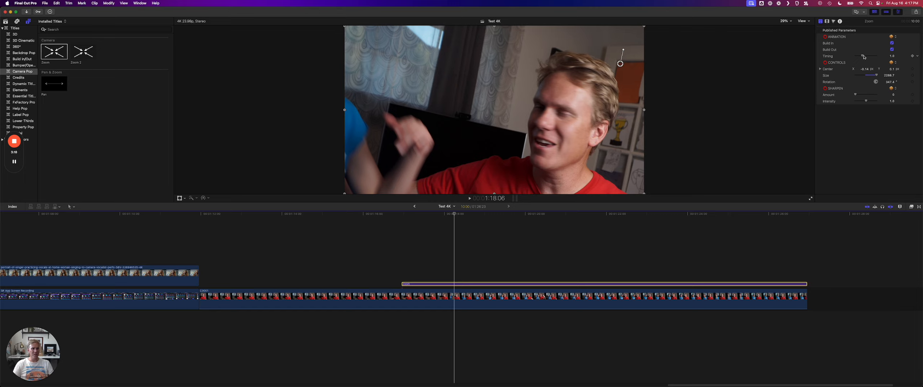
drag(863, 57, 880, 57)
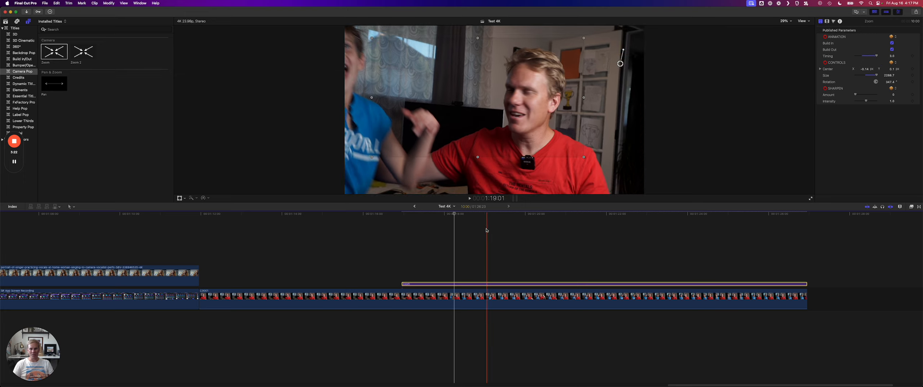
key(space)
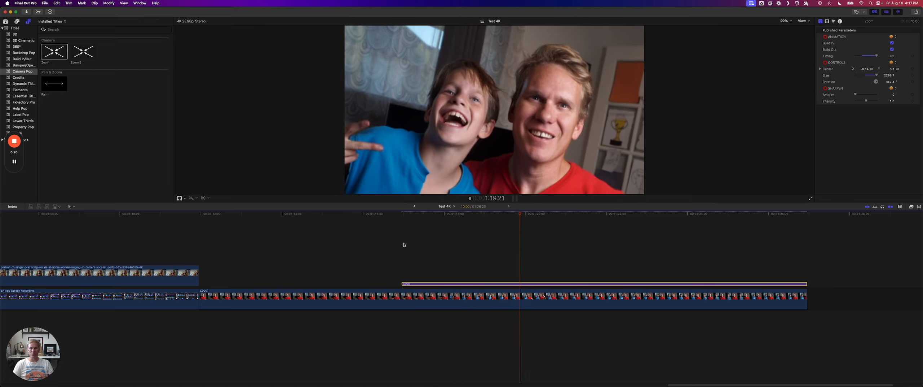
key(space)
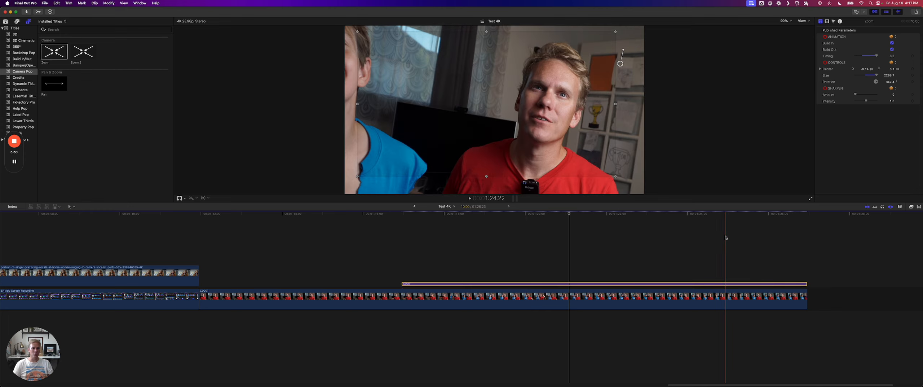
key(space)
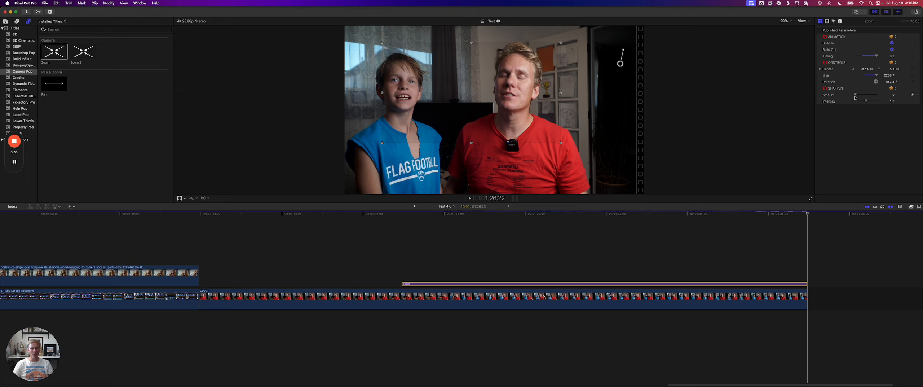
Try a Sharpen amount of about 15.5 on the zoomed-in frame at 1:21:12, then reset the amount to 0
click(586, 243)
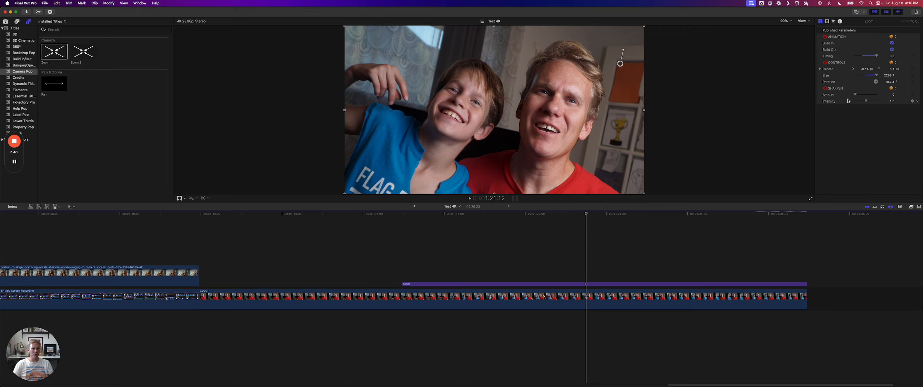
mouse_move(855, 95)
mouse_down()
mouse_move(868, 95)
mouse_move(858, 95)
mouse_up()
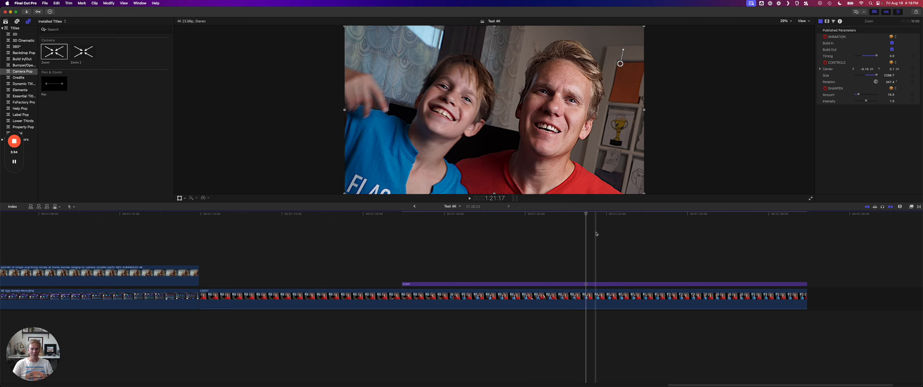
click(649, 232)
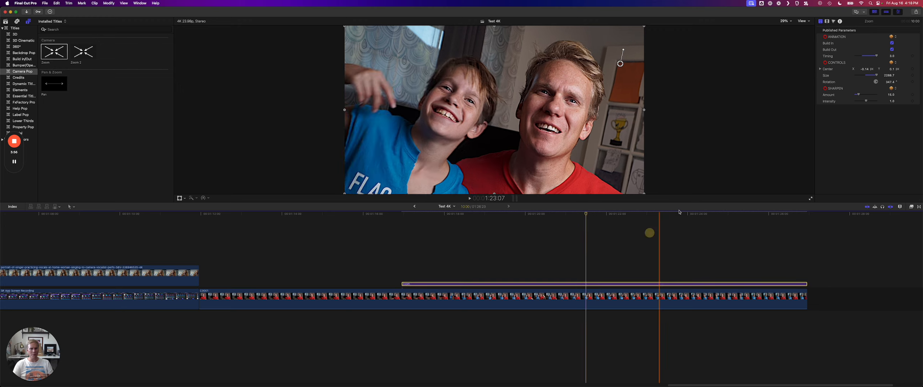
drag(859, 96, 847, 96)
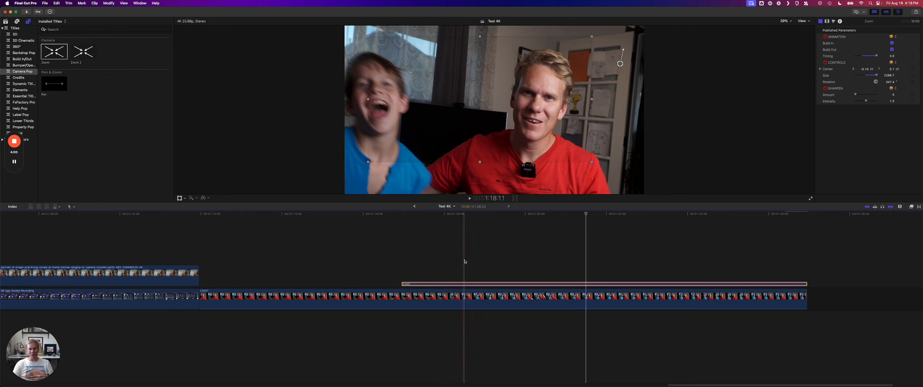
Near the start of the Zoom title, shrink its zoom frame to a size of about 900 and rotate it to about 215°
click(418, 269)
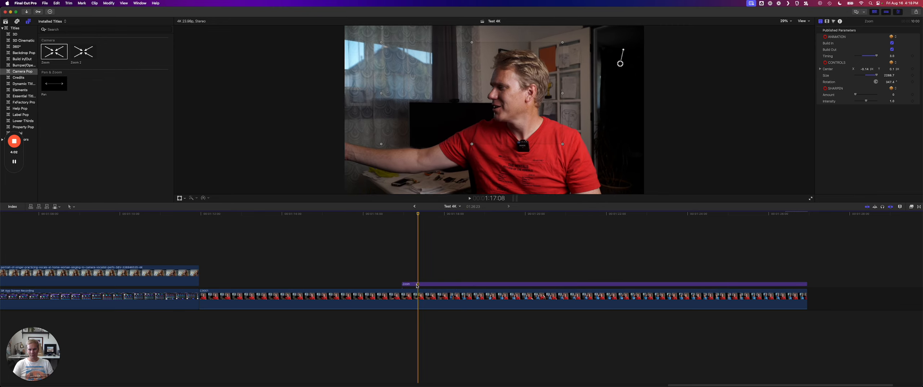
click(418, 286)
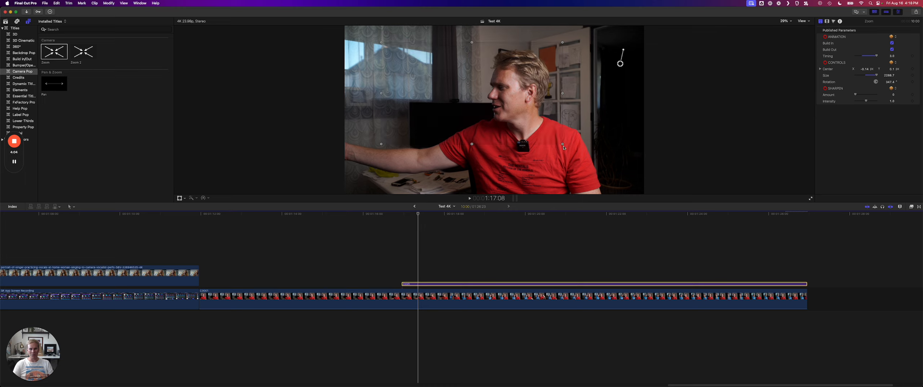
drag(563, 145, 506, 92)
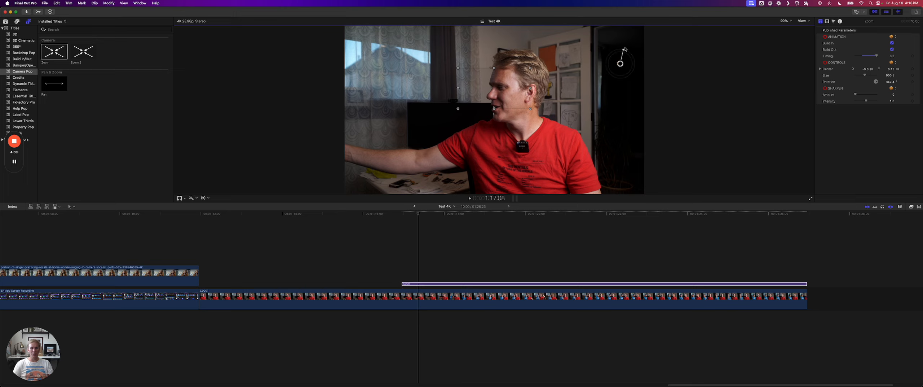
drag(624, 52, 633, 83)
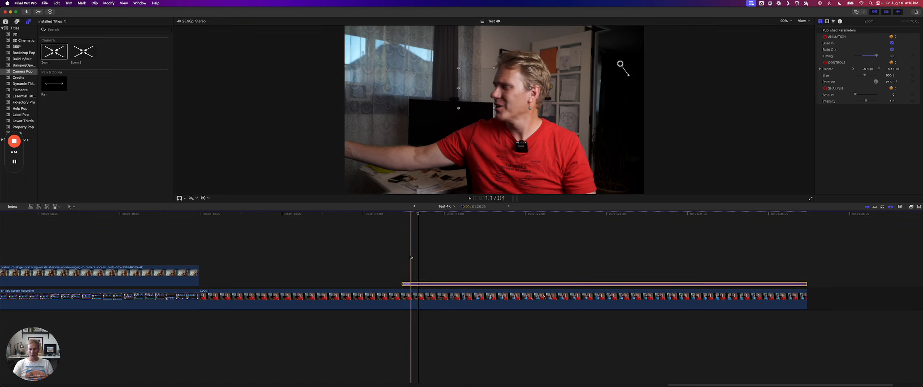
Inspect the partly rotated Zoom at 1:17:20 and sketch a temporary red outline across the tilted frame's lower-left corner
click(436, 251)
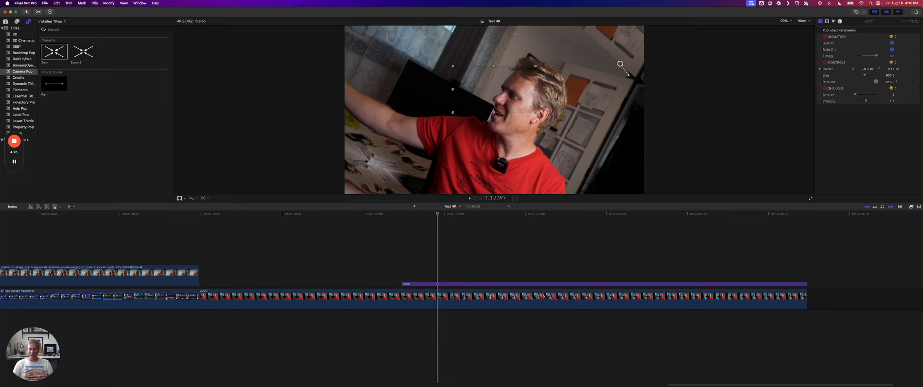
key(ctrl+shift+d)
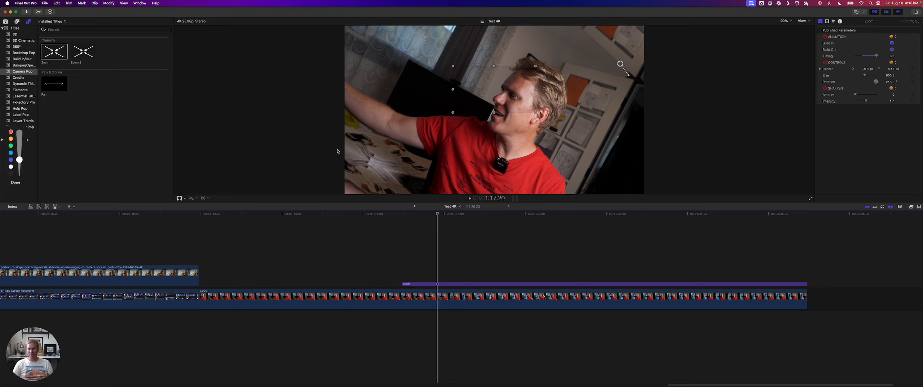
mouse_move(331, 133)
mouse_down()
mouse_move(447, 207)
mouse_move(327, 241)
mouse_move(338, 142)
mouse_up()
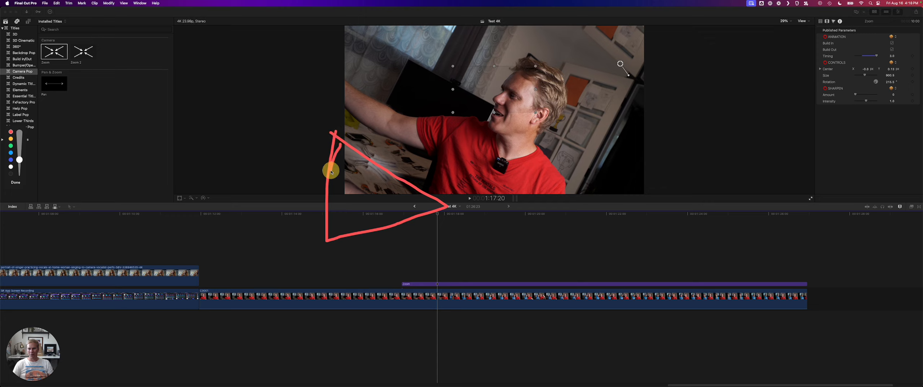
mouse_move(332, 172)
mouse_down()
mouse_move(367, 165)
mouse_move(355, 192)
mouse_move(383, 205)
mouse_up()
key(ctrl+shift+d)
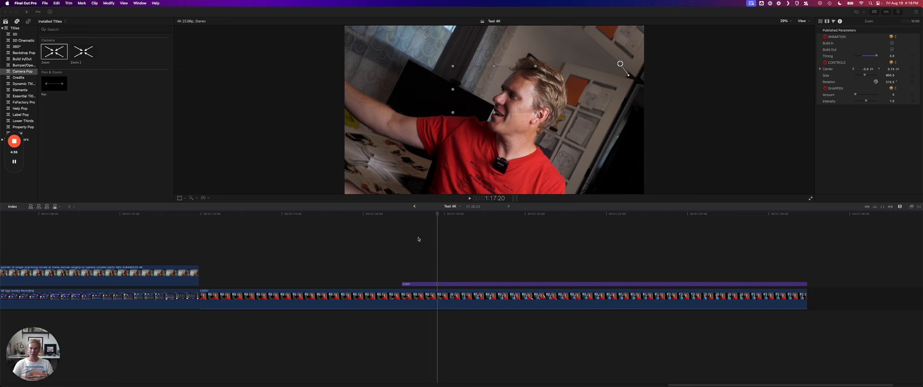
Play back the Zoom title from its start and set the zoom frame's rotation to 360°
click(407, 214)
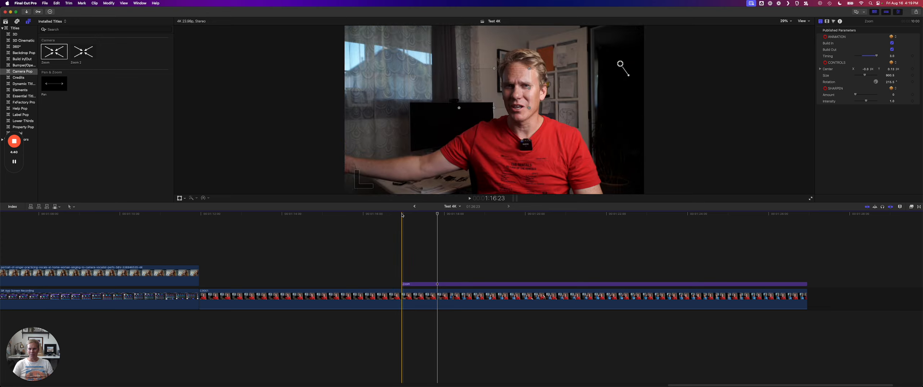
key(space)
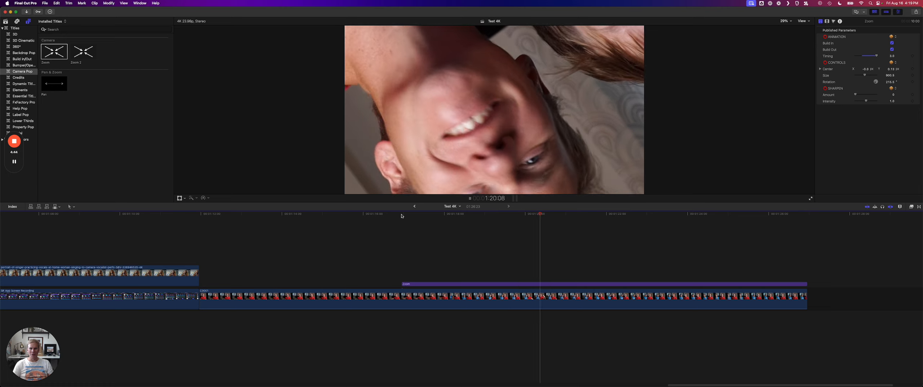
key(space)
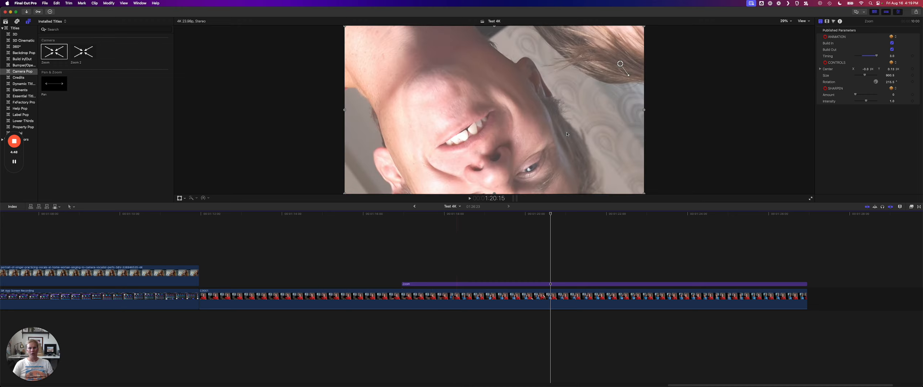
drag(628, 77, 621, 49)
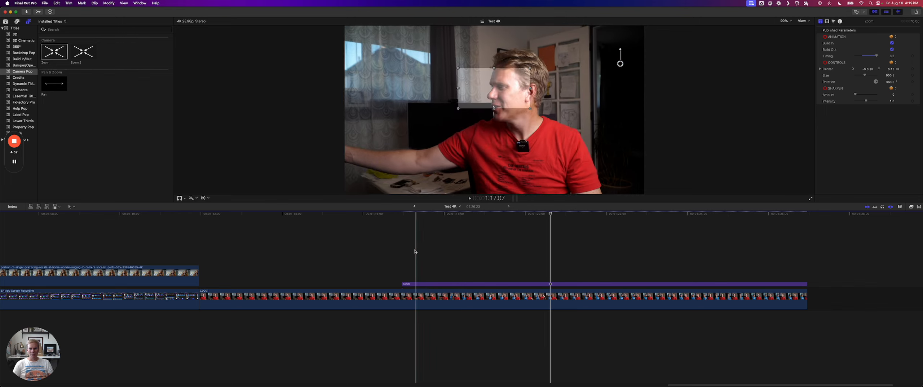
Set the Zoom title's duration to 5:00 and play it back from its start
click(408, 283)
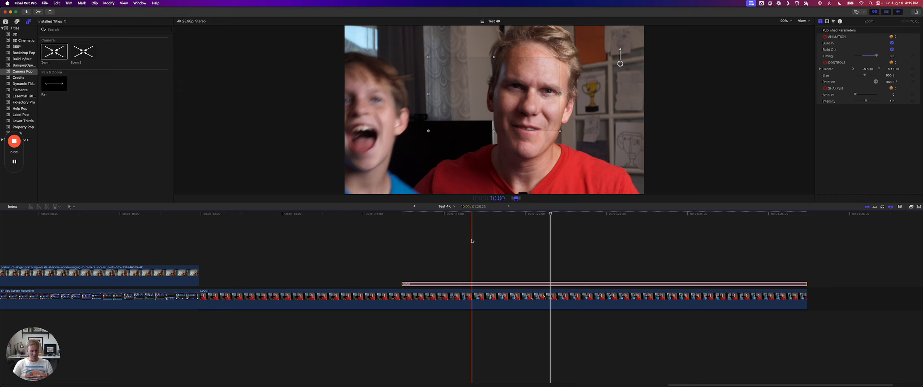
text(00)
key(Return)
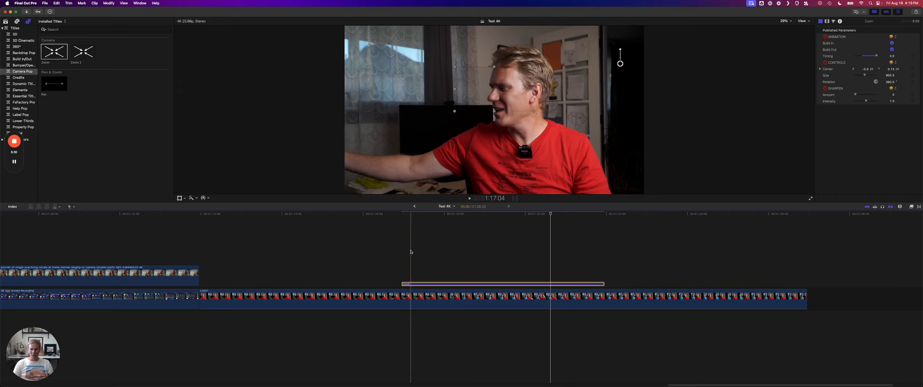
key(space)
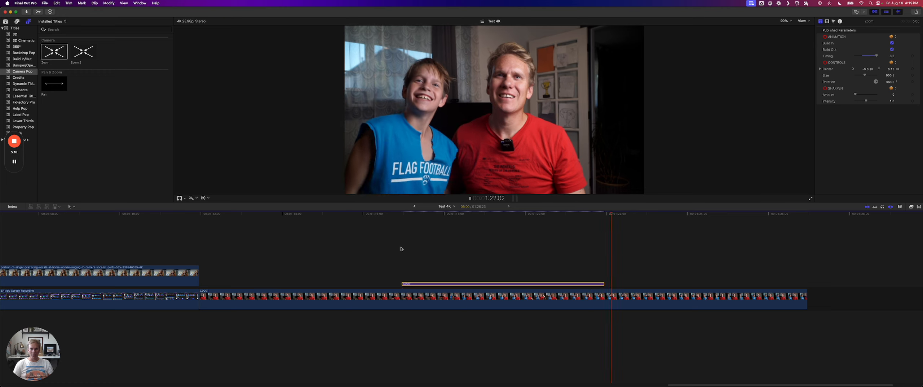
key(space)
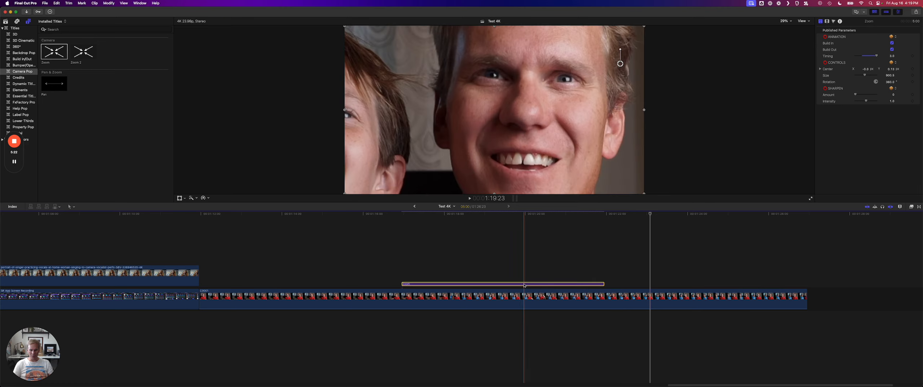
Trim the end of the Zoom title to a duration of 2:23 and play it back
drag(604, 283, 521, 283)
key(space)
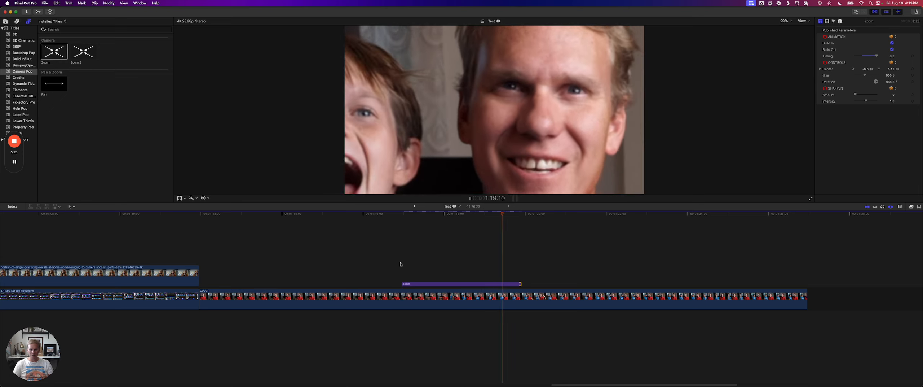
key(space)
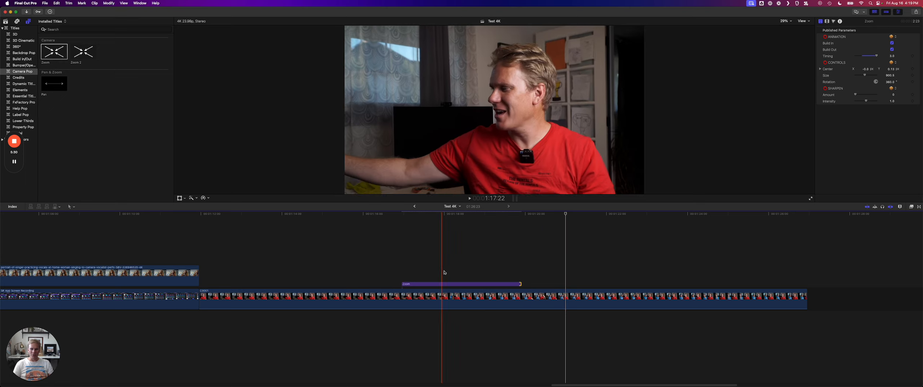
Set the Zoom title's duration to 3:00
click(497, 284)
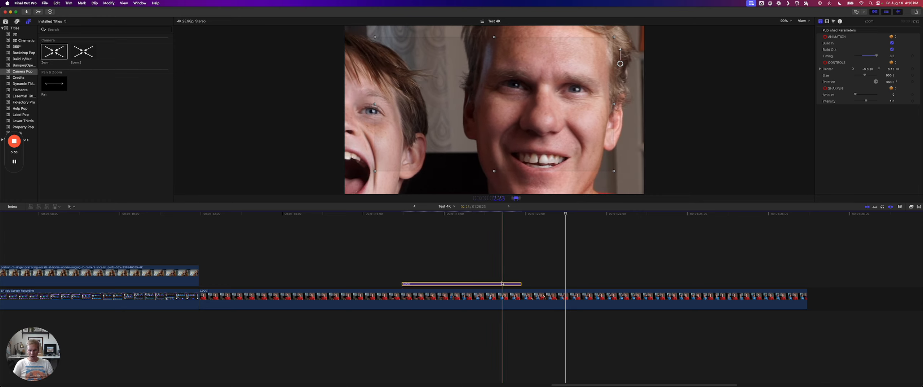
text(300)
key(Return)
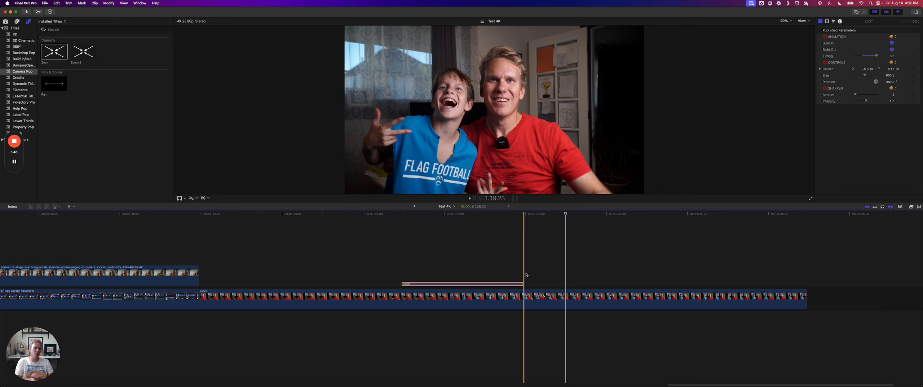
Switch to the Camera Pop specifications in Google Docs and read the minimum title length note under "Adjust zoom time"
key(super+Tab)
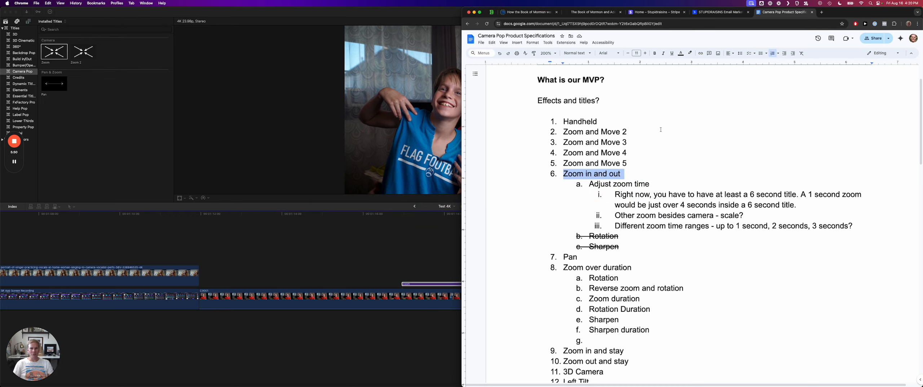
click(616, 194)
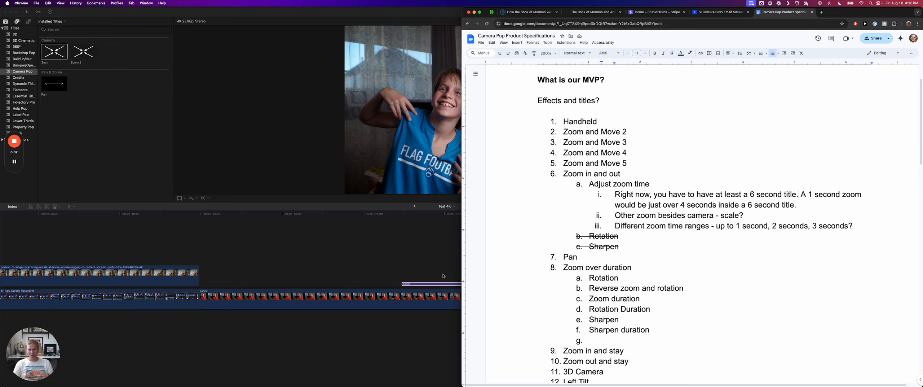
Back in Final Cut Pro, set the Zoom title's duration to 6:00 and its animation Timing to 1.0
click(466, 284)
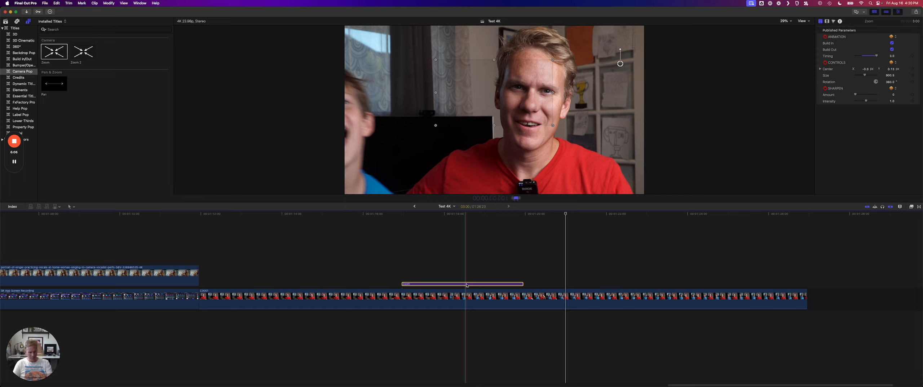
key(Return)
key(space)
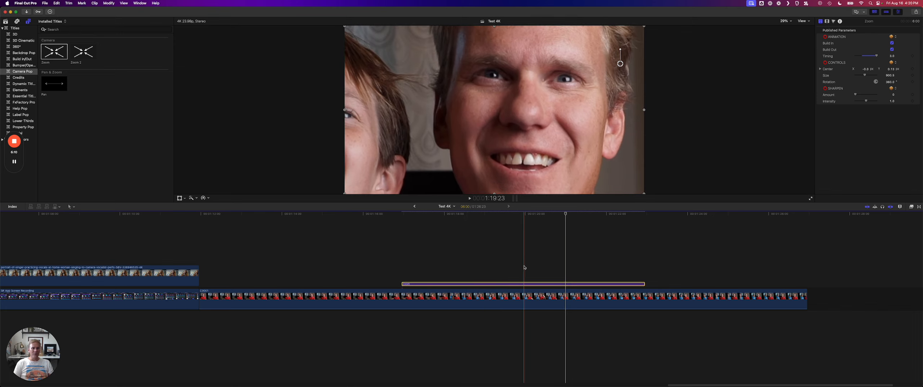
click(891, 56)
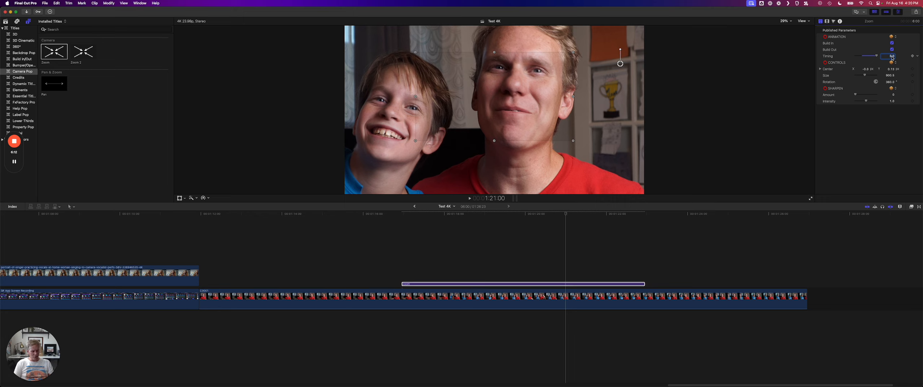
text(1)
key(Return)
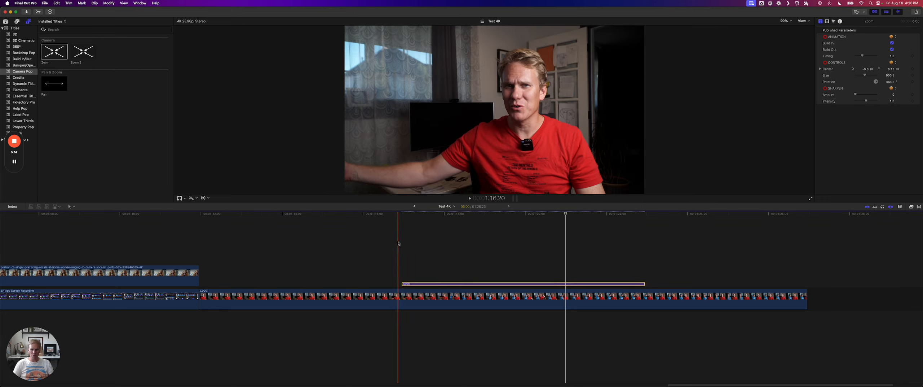
Play back the Zoom title from just before its start to check the faster zoom in and zoom out
key(space)
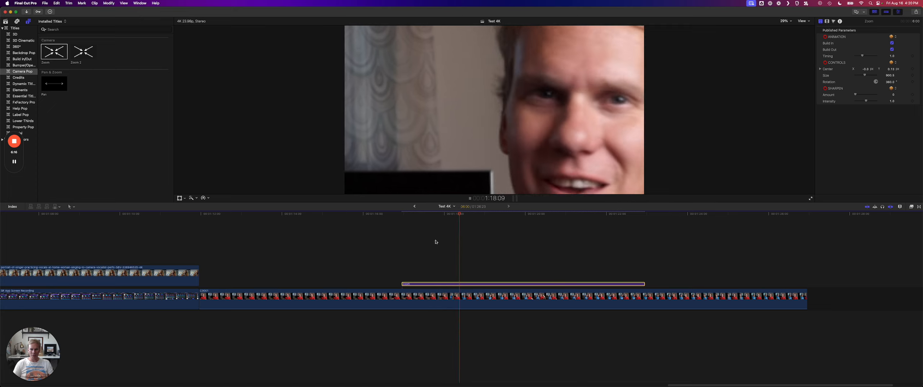
key(space)
key(space)
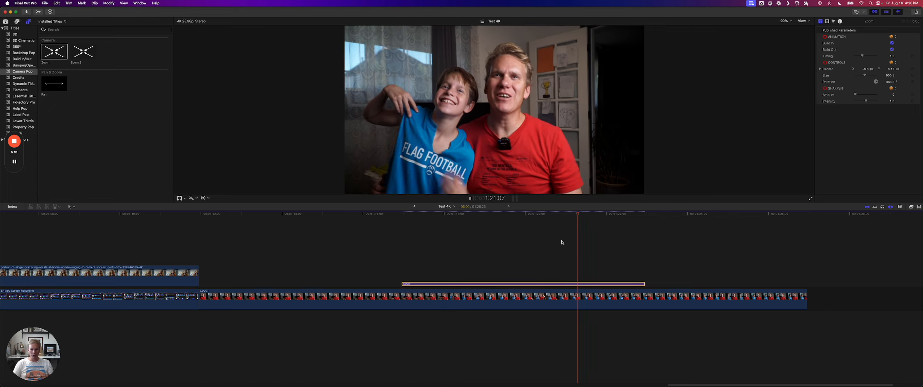
key(space)
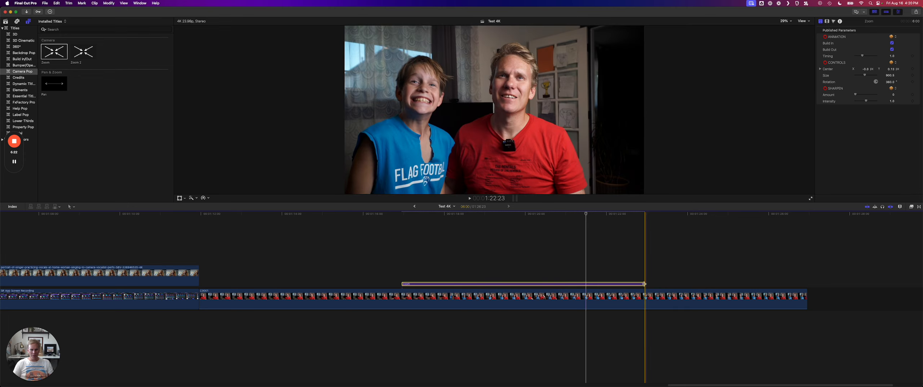
Trim the end of the Zoom title to a duration of 4:08 and play it back
drag(645, 284, 577, 283)
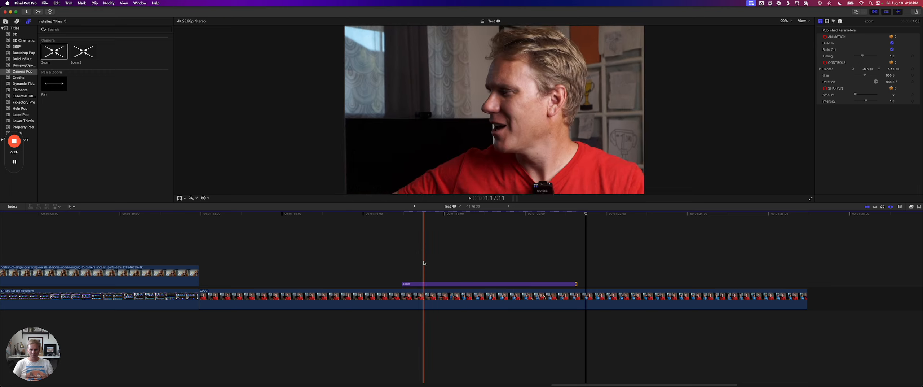
key(space)
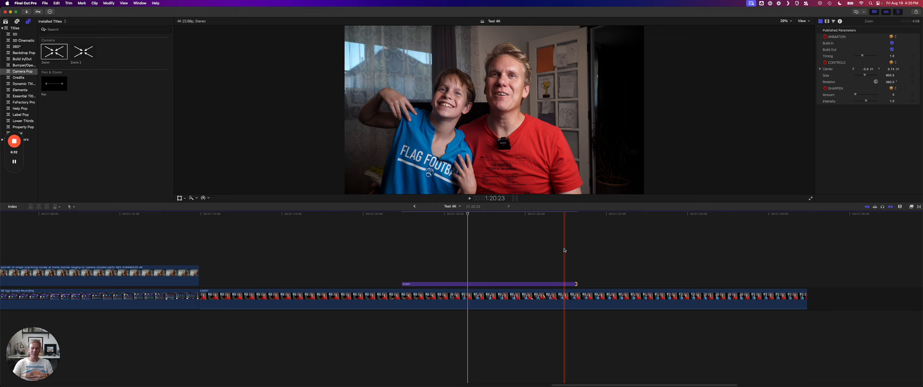
click(536, 284)
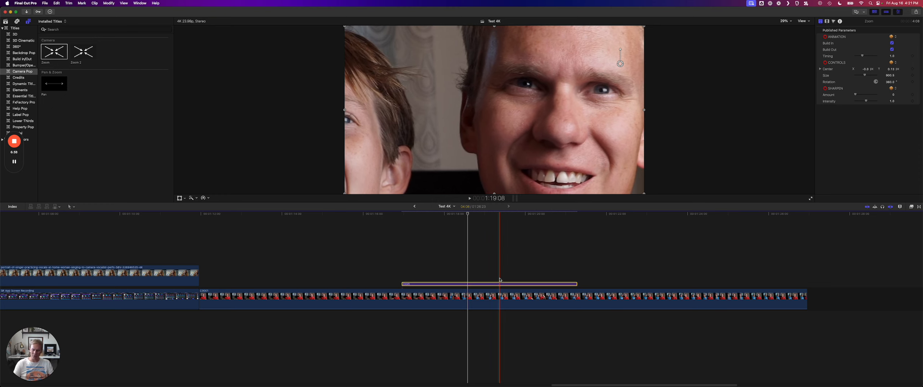
Highlight "6 second title" and "Other zoom besides camera" in the Google Docs specifications, and return to Final Cut Pro
key(super+Tab)
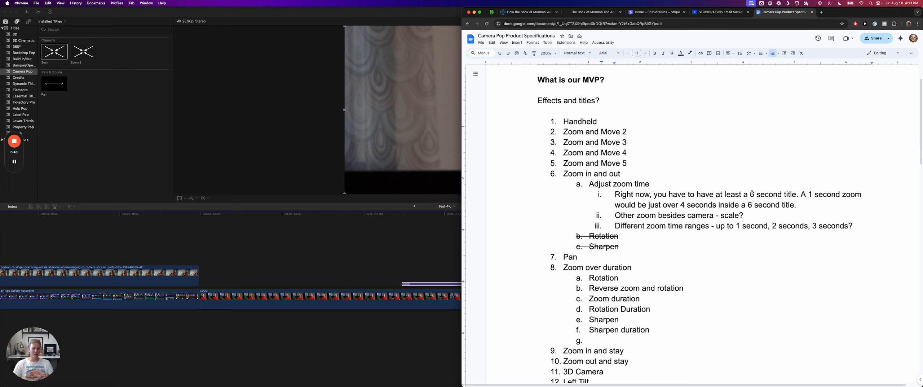
drag(752, 194, 796, 192)
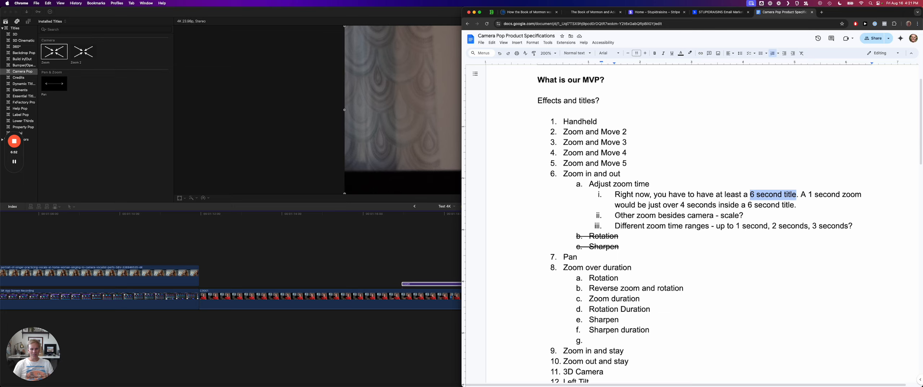
drag(614, 215, 713, 214)
click(468, 249)
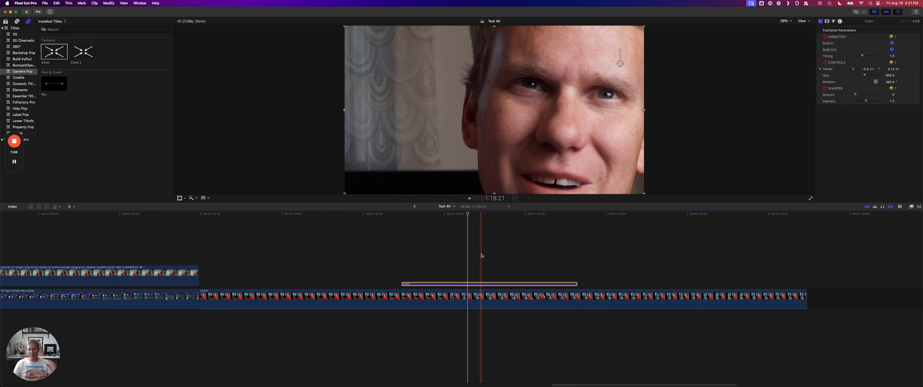
Switch to the Google Docs specifications and highlight the "Different zoom time ranges - up to 1 second, 2 seconds, 3 seconds?" note
key(super+Tab)
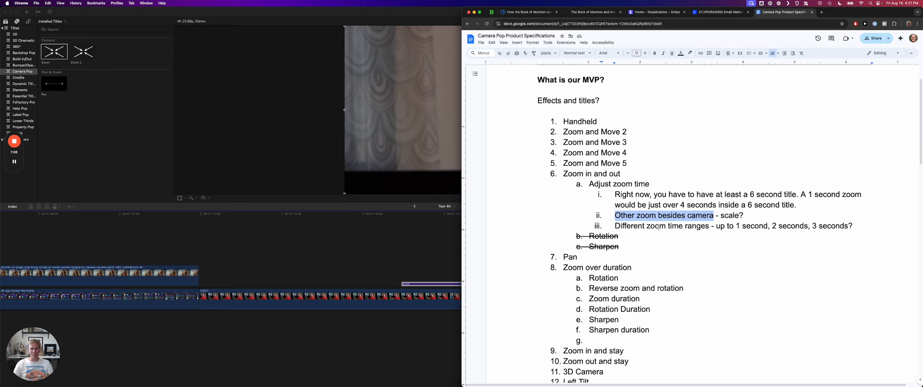
click(618, 225)
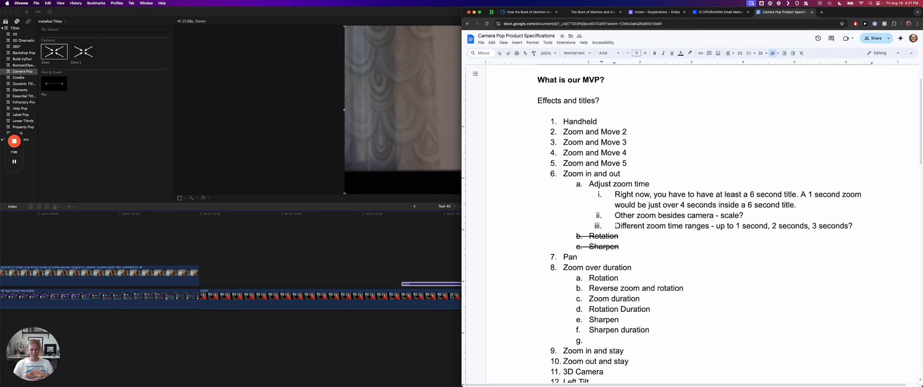
drag(617, 226, 852, 224)
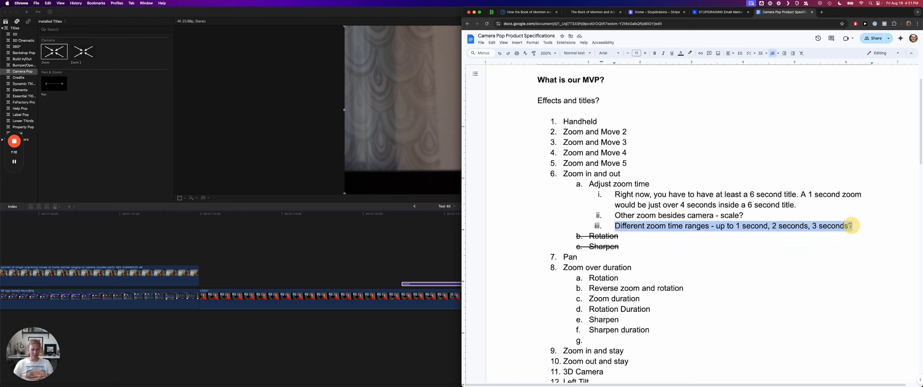
click(738, 226)
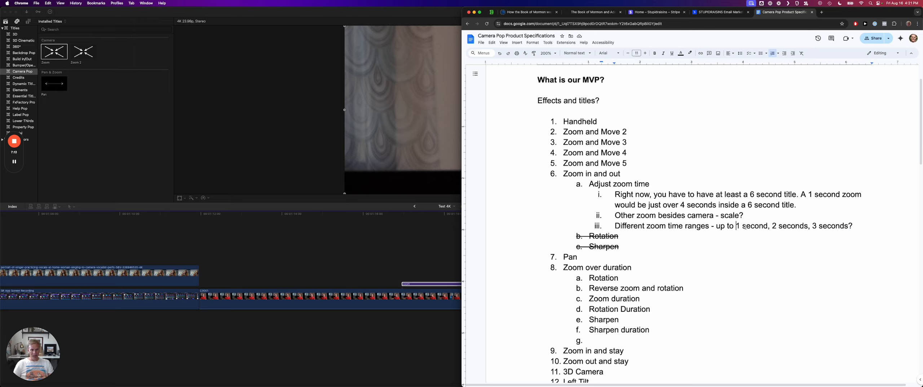
Highlight all three notes under "Adjust zoom time" in the specifications, and compare them with the Zoom title in Final Cut Pro
triple_click(766, 226)
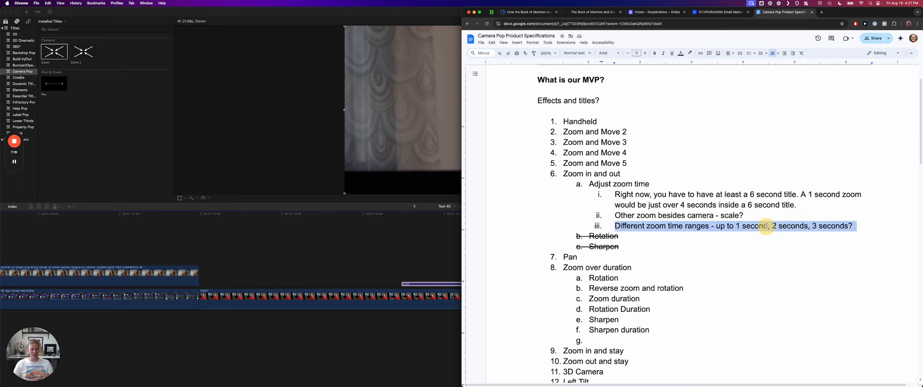
click(642, 205)
drag(616, 194, 855, 227)
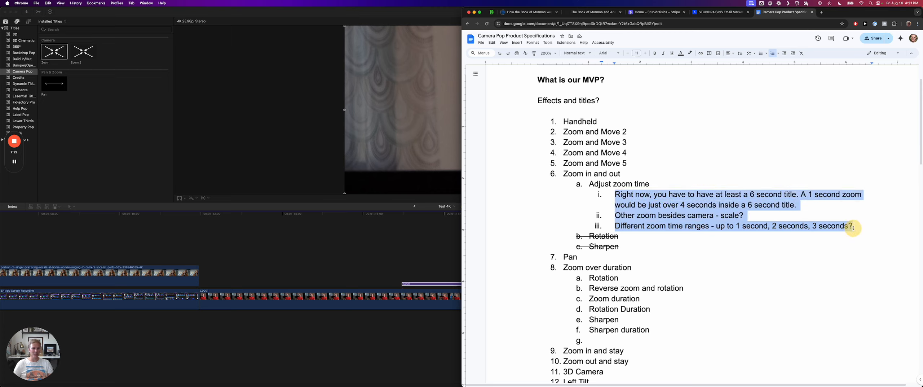
click(438, 240)
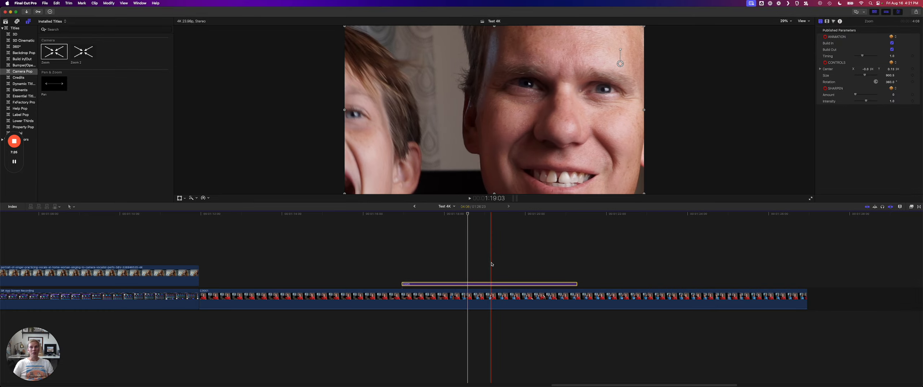
key(super+Tab)
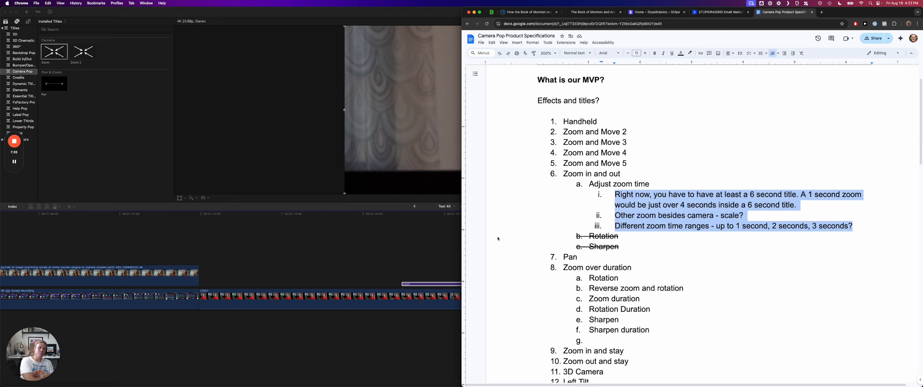
Return to Final Cut Pro and delete the Zoom title above the main clip in the timeline
click(427, 242)
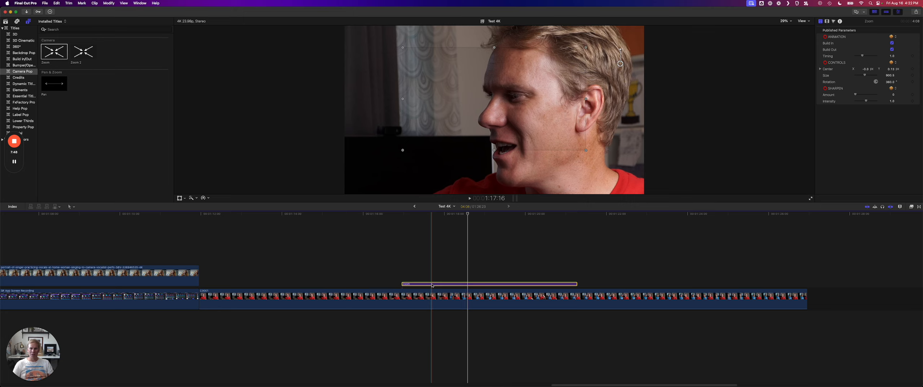
key(Delete)
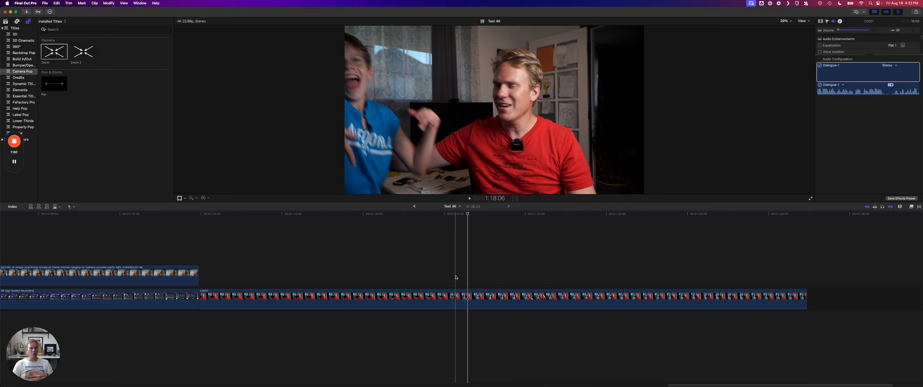
Show the Camera Pop video effects and apply Right Tilt to the long clip in the main storyline
click(911, 206)
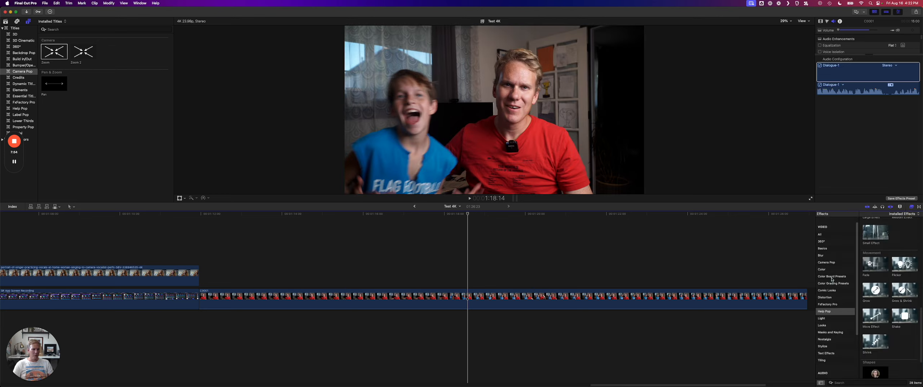
click(827, 262)
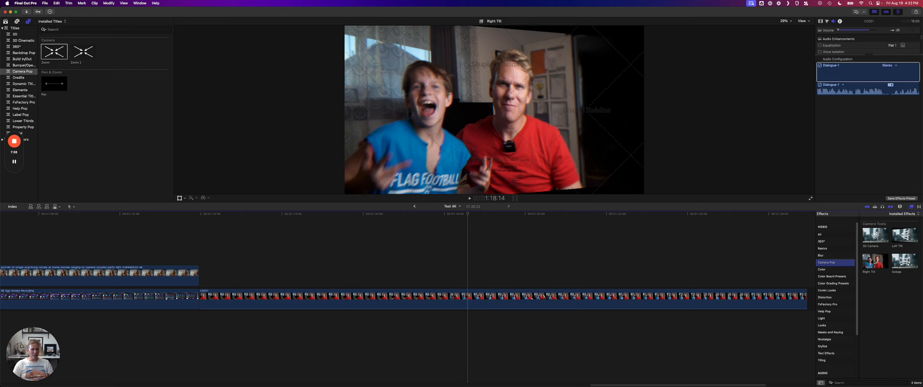
drag(875, 261, 573, 288)
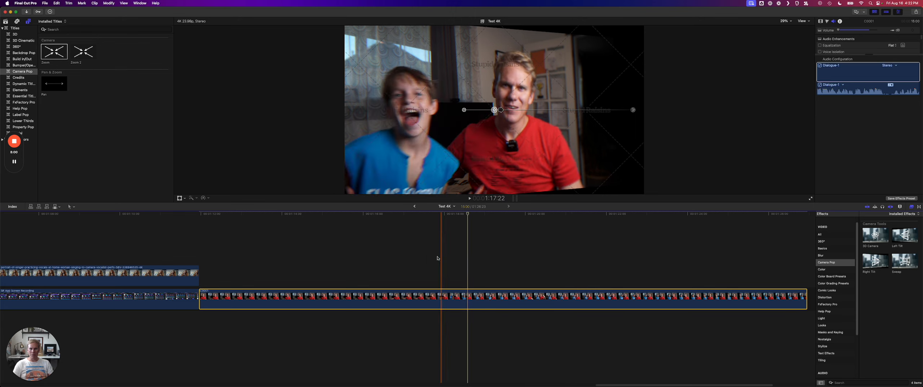
Check the Right Tilt effect at different points of the main storyline clip, leaving the clip selected
click(528, 252)
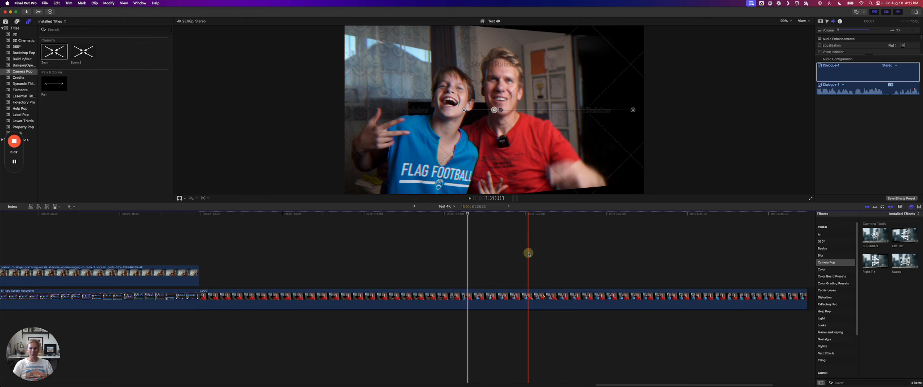
click(533, 296)
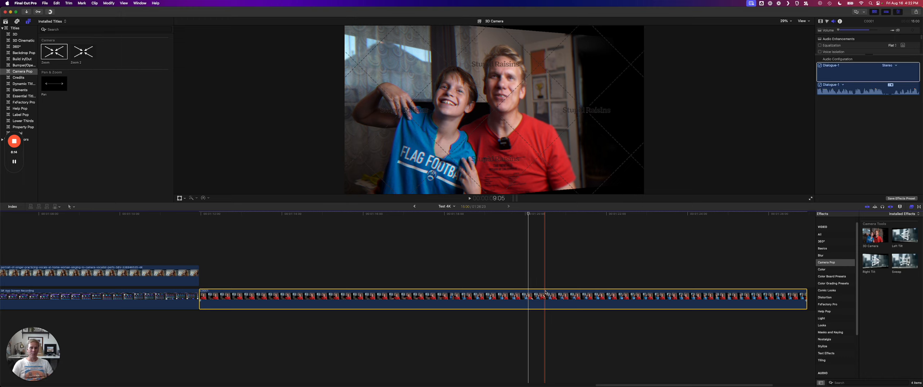
click(505, 275)
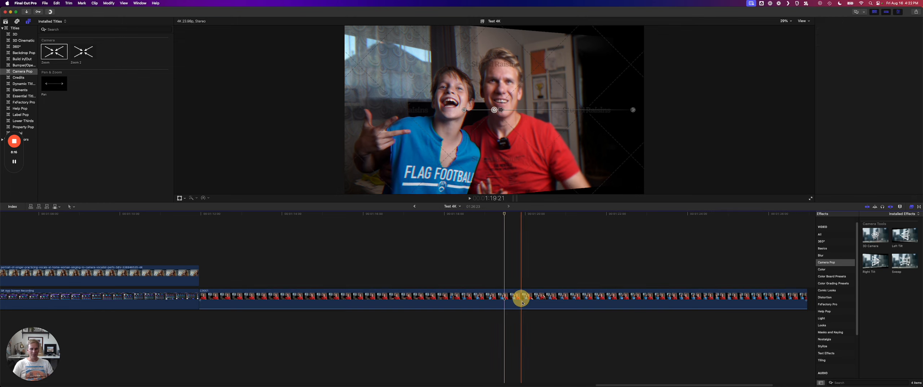
click(522, 300)
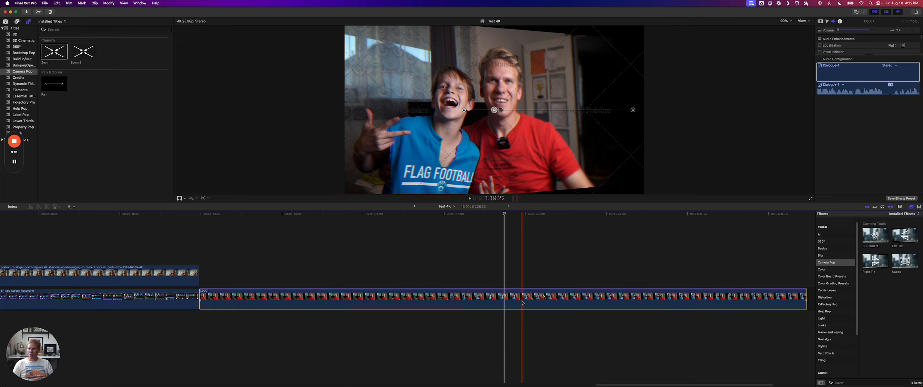